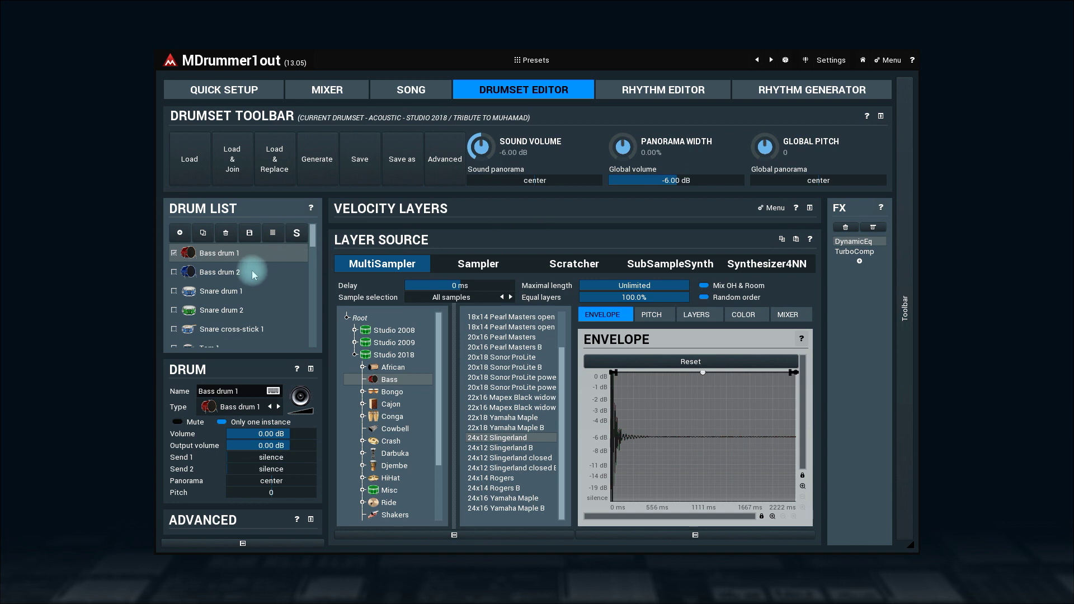
Compare Snare drum 2, return to Snare drum 1, audition it twice and expand its velocity layers.
left_click(252, 292)
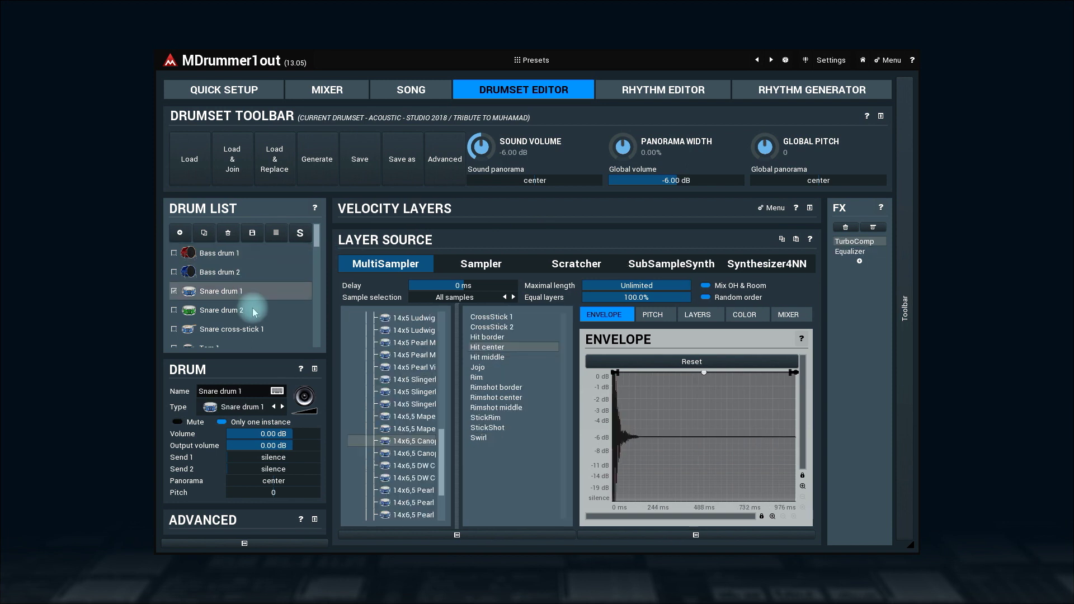
left_click(253, 311)
left_click(253, 291)
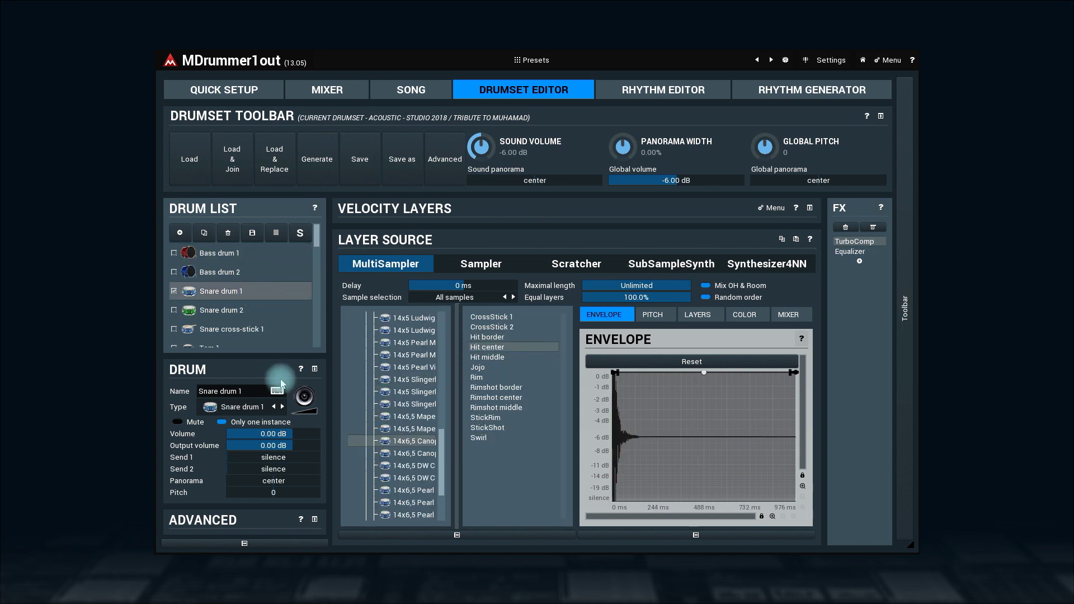
left_click(312, 403)
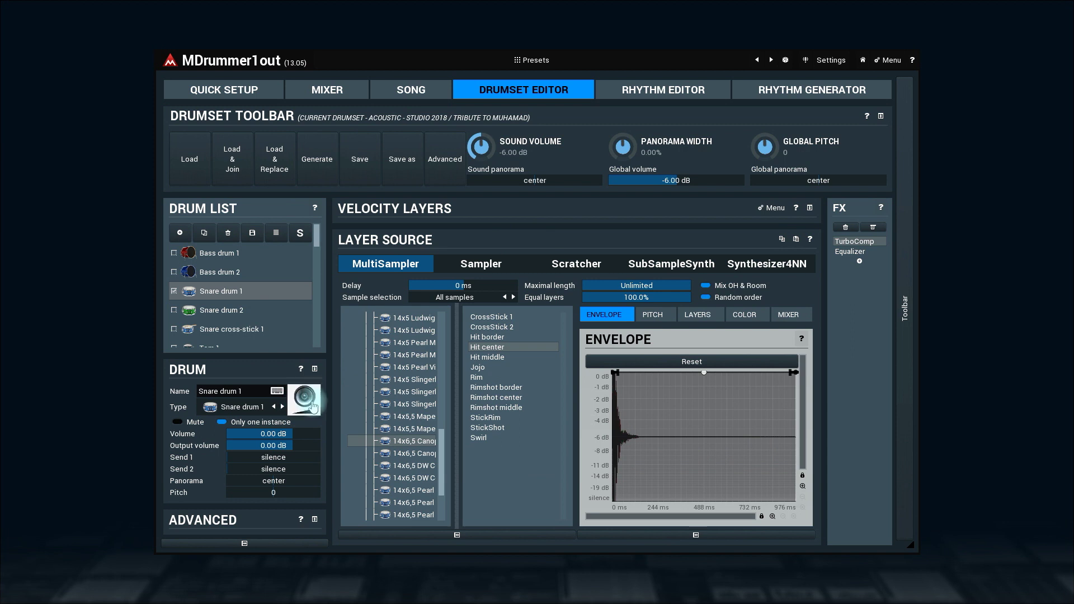
left_click(319, 405)
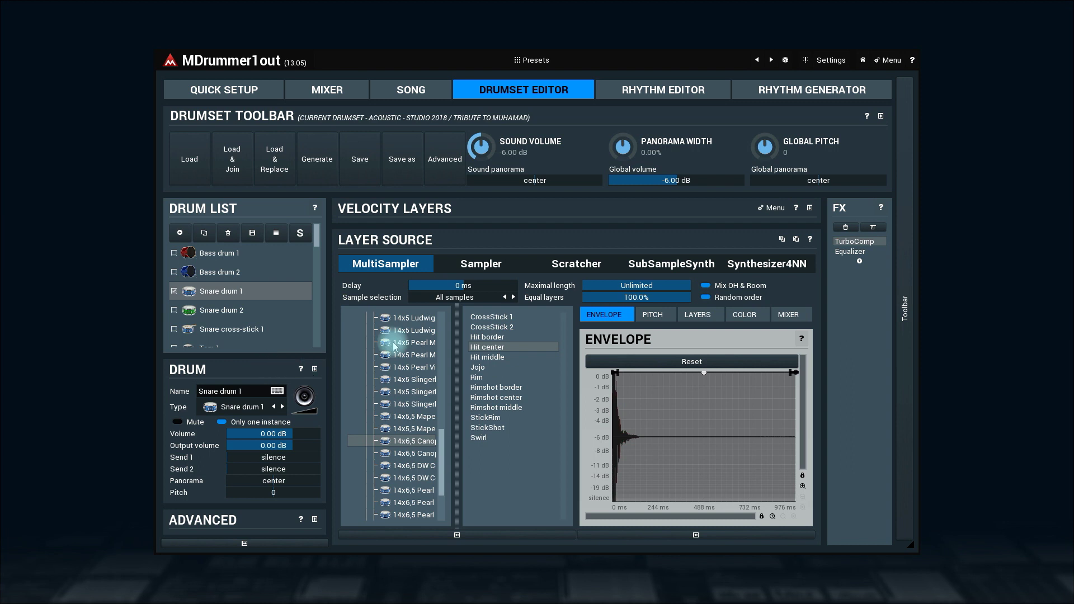
left_click(810, 208)
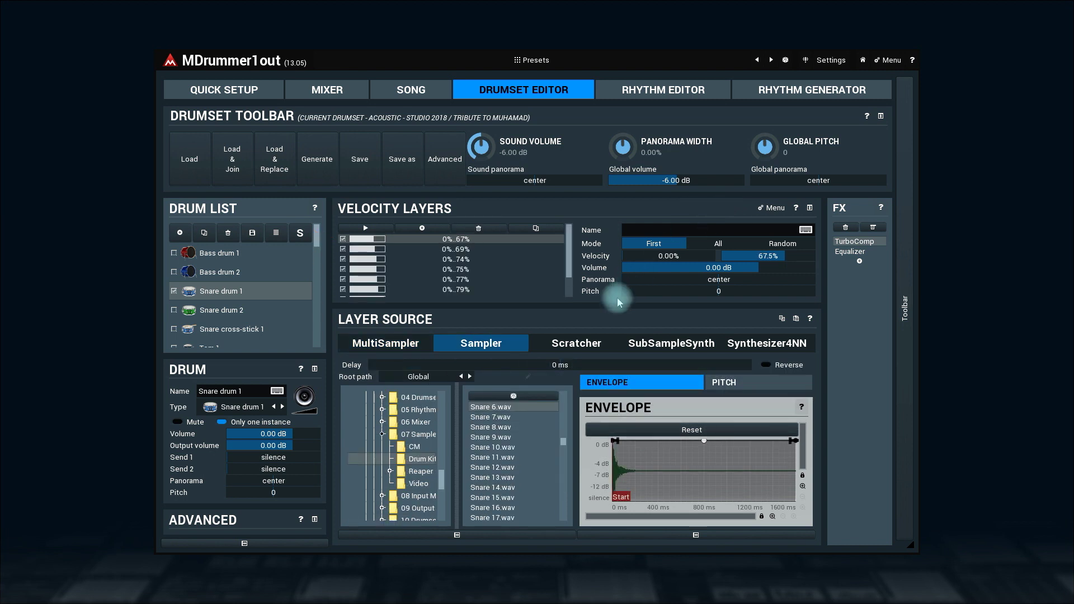
Cycle the layer source through Scratcher, SubSampleSynth, Synthesizer4NN and MultiSampler, ending on Sampler.
left_click(582, 345)
left_click(669, 348)
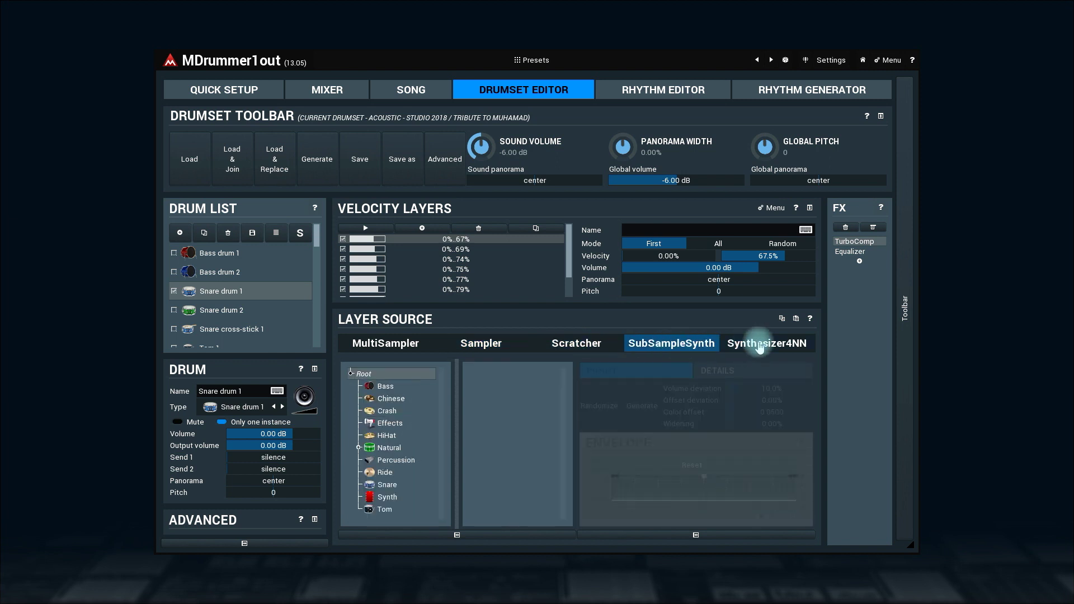
left_click(758, 346)
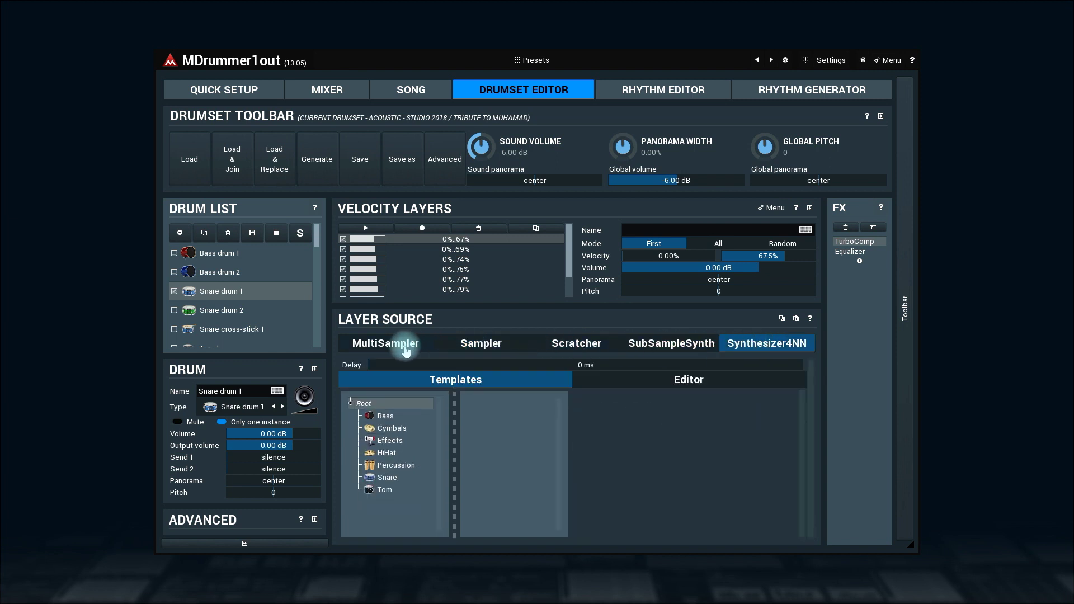
left_click(404, 345)
left_click(479, 350)
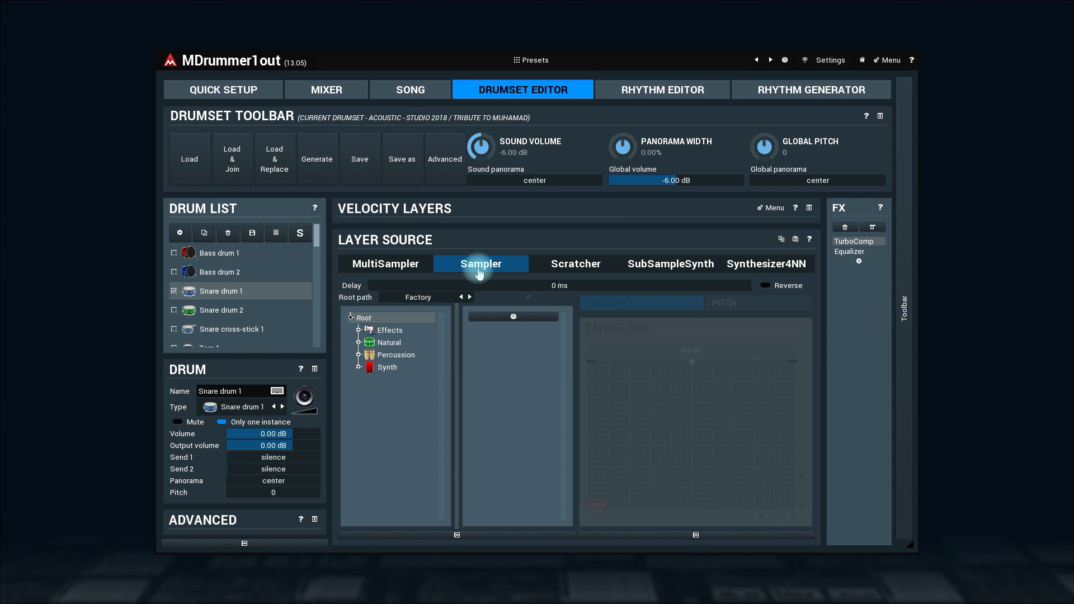
Select Pedal hi-hat together with Open hi-hat and bring up Open hi-hat's drum type chooser.
left_click_drag(315, 233, 314, 278)
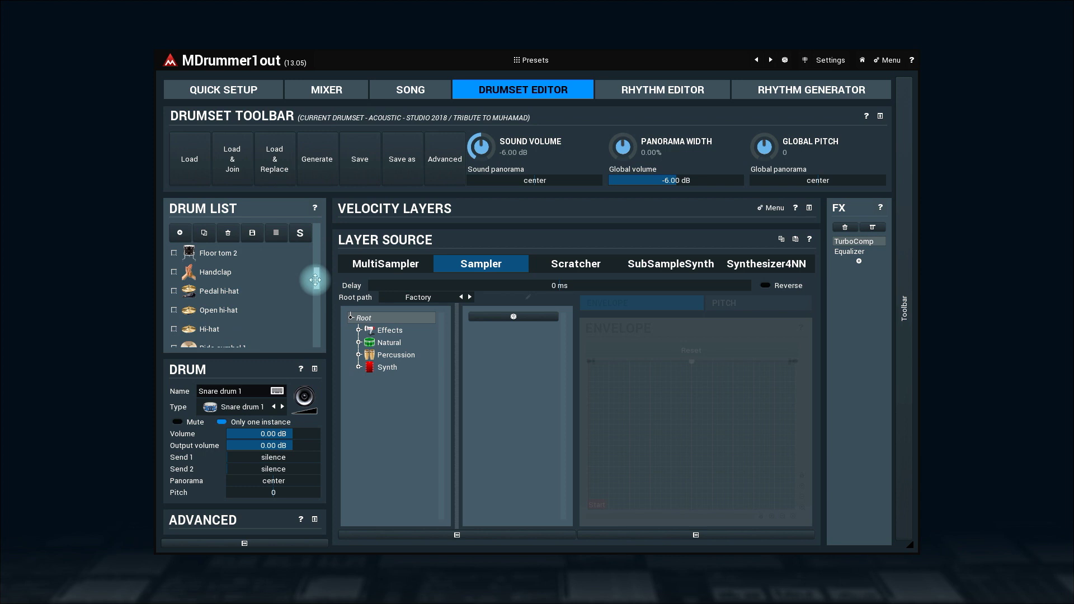
left_click(206, 330)
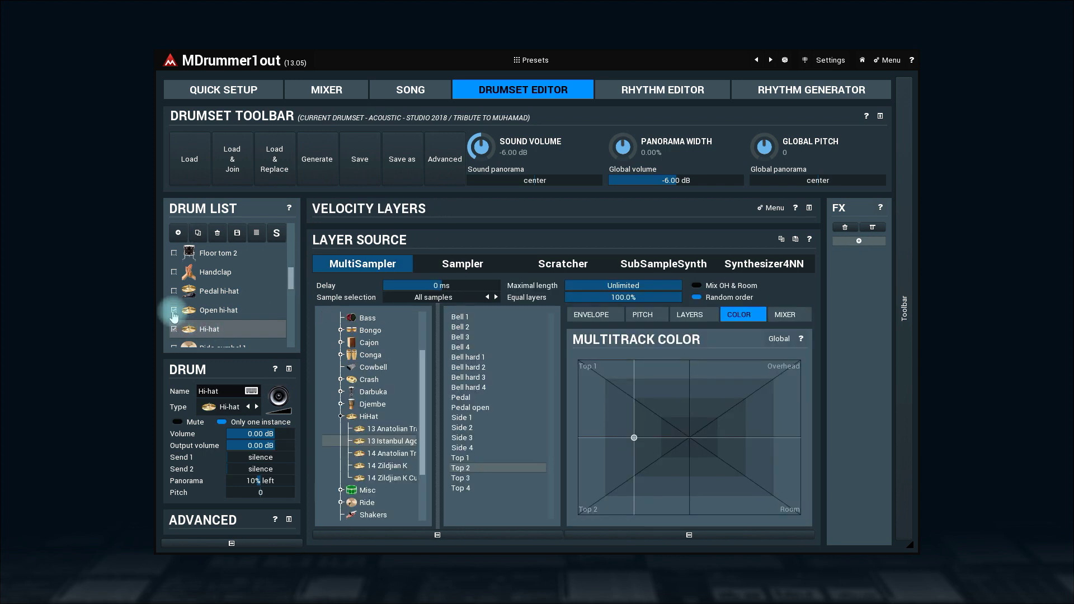
left_click(179, 291)
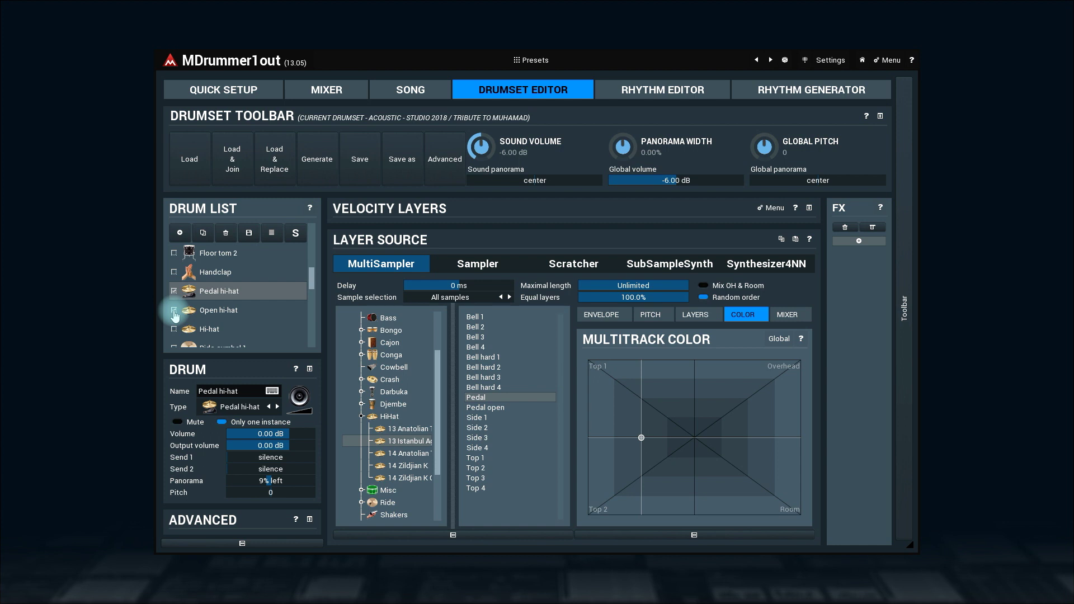
left_click(174, 316)
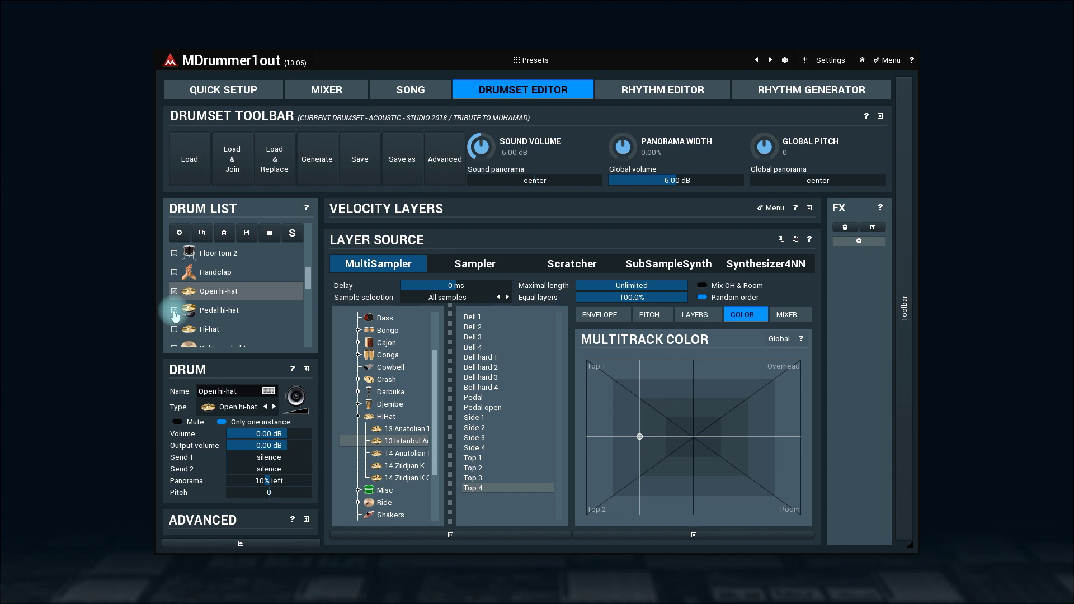
left_click(244, 409)
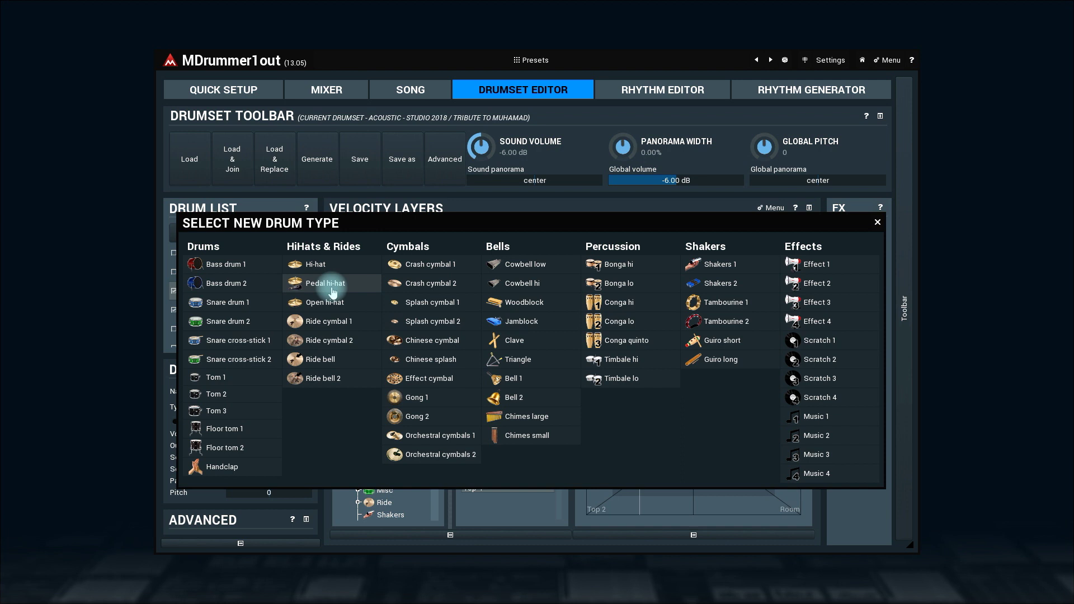
Dismiss the drum type chooser without changes and collapse the Drum panel.
left_click(877, 222)
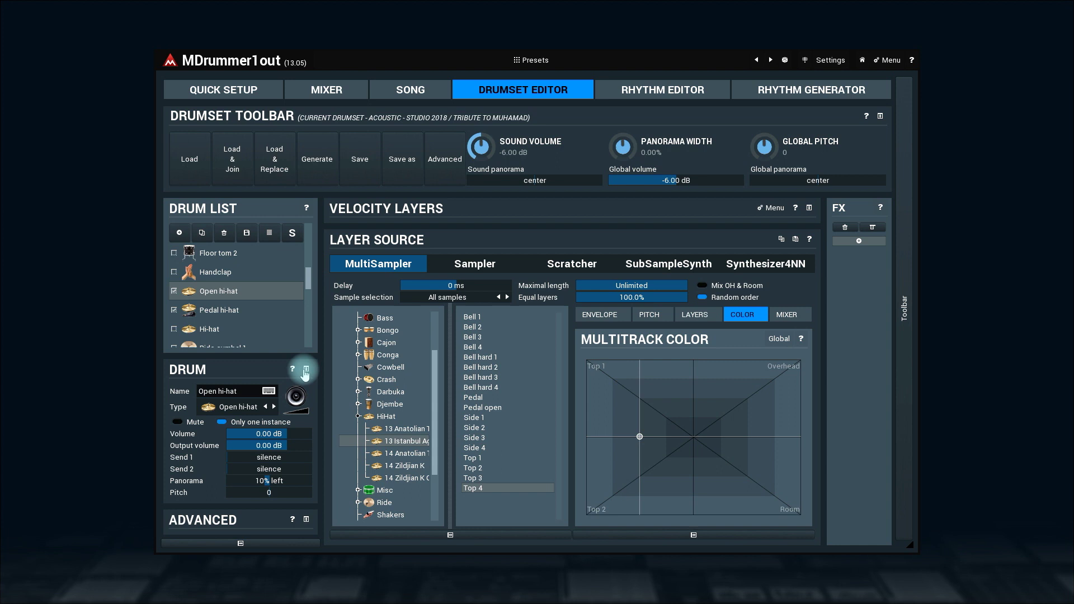
left_click(306, 368)
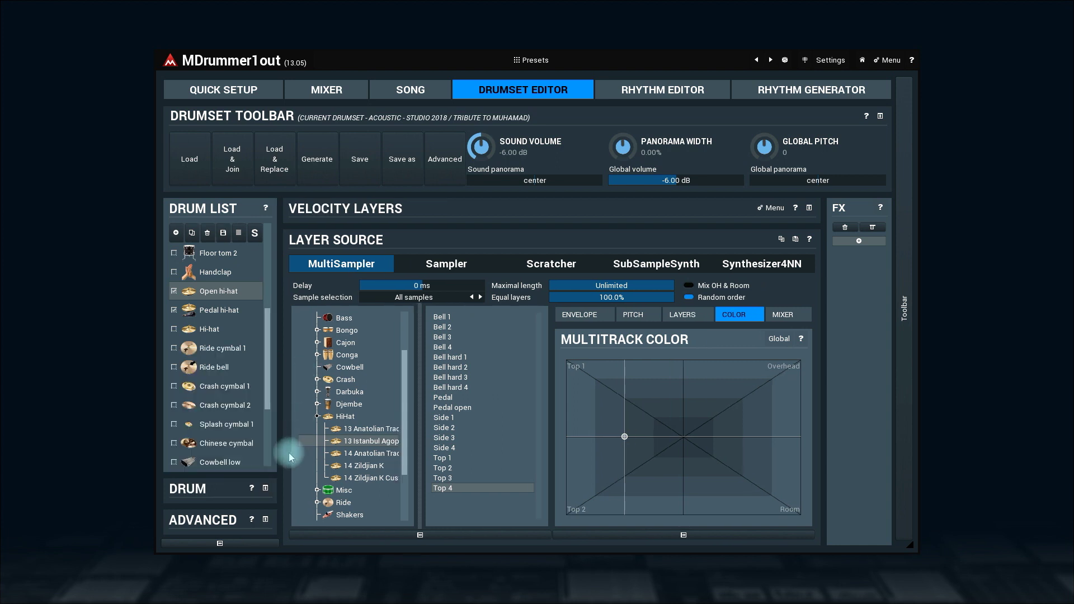
Expand the ADVANCED drum settings panel.
left_click(262, 524)
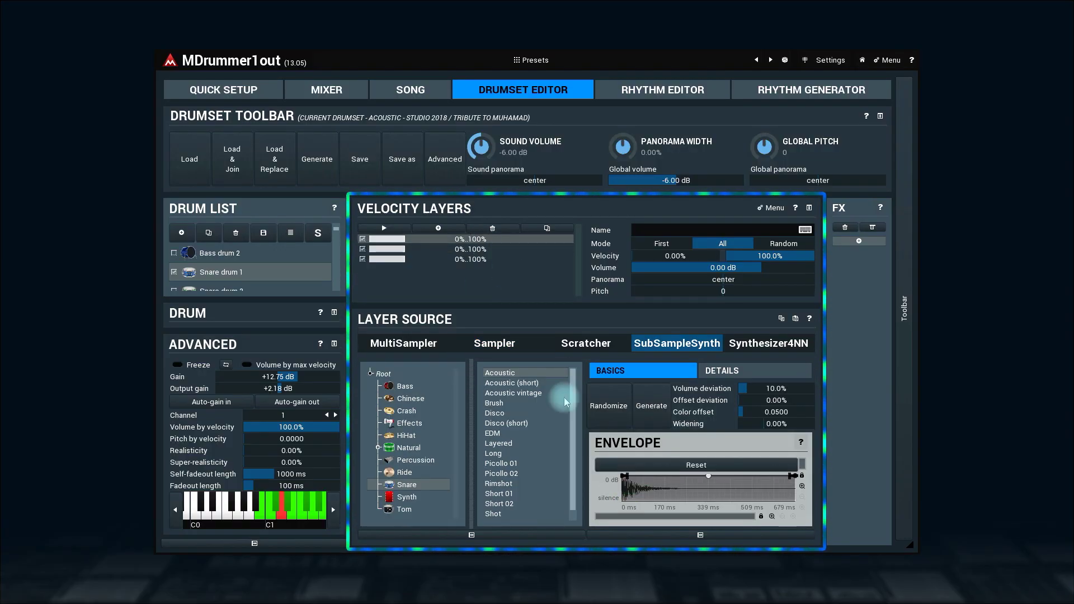
On velocity layer 3, add Amp and Equalizer effects and auto-set the output gain to +6.76 dB.
left_click(727, 371)
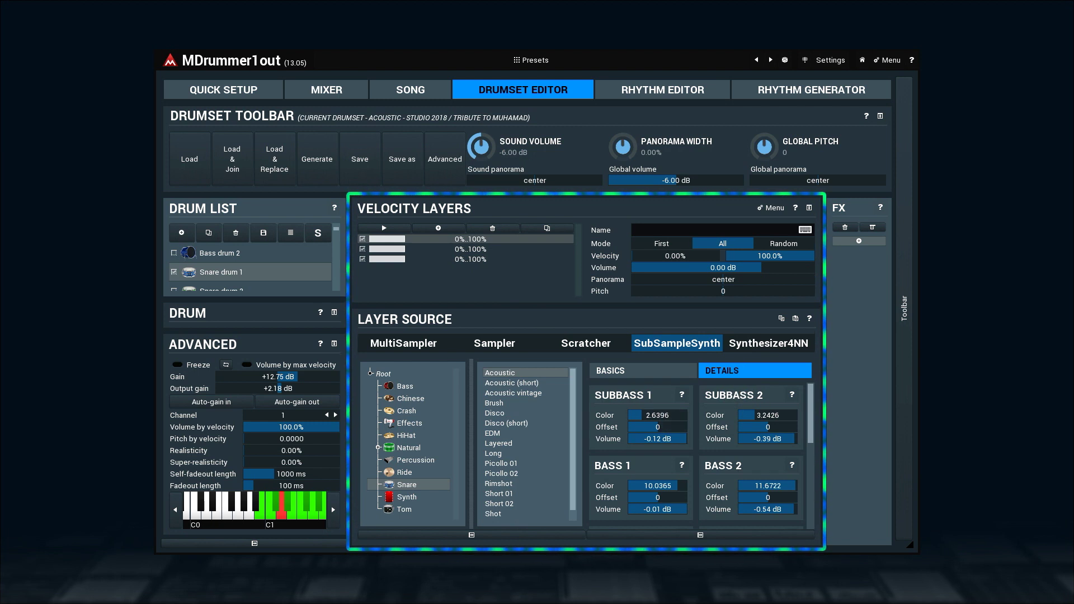
left_click(491, 259)
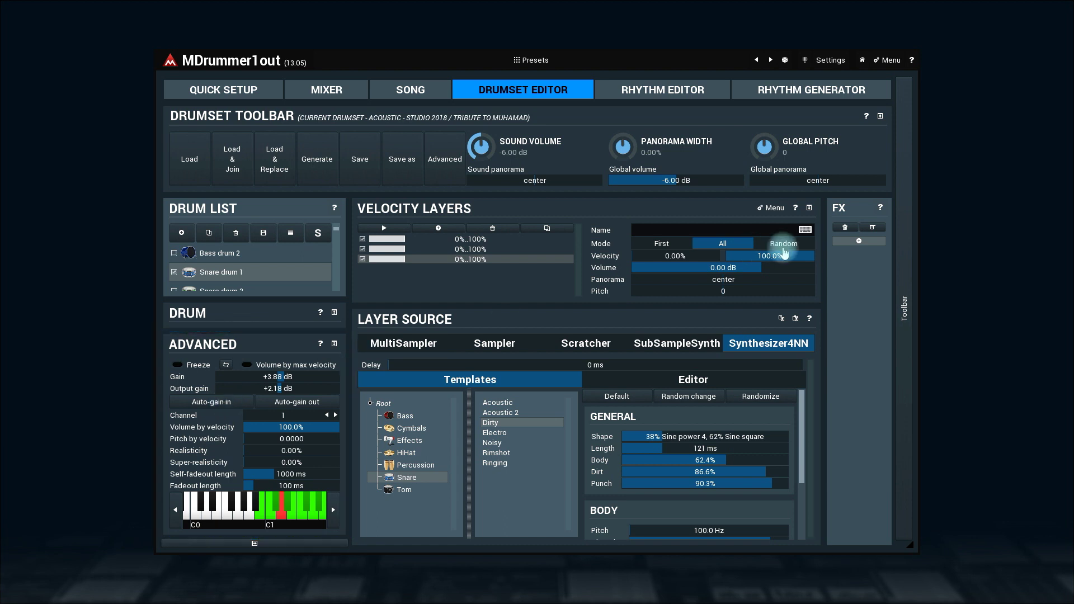
left_click(859, 240)
left_click(859, 254)
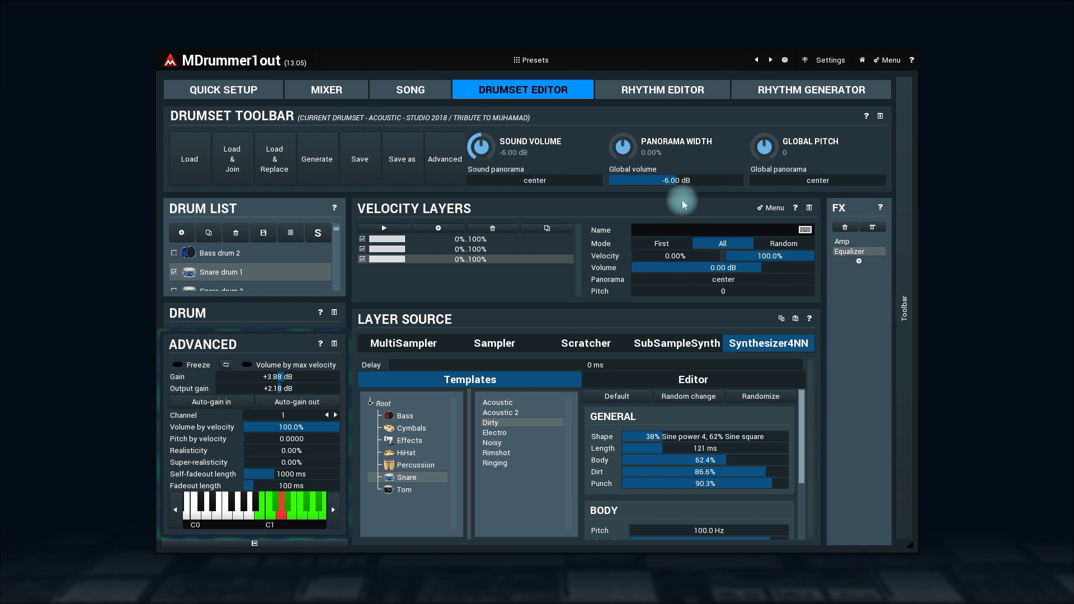
left_click(317, 406)
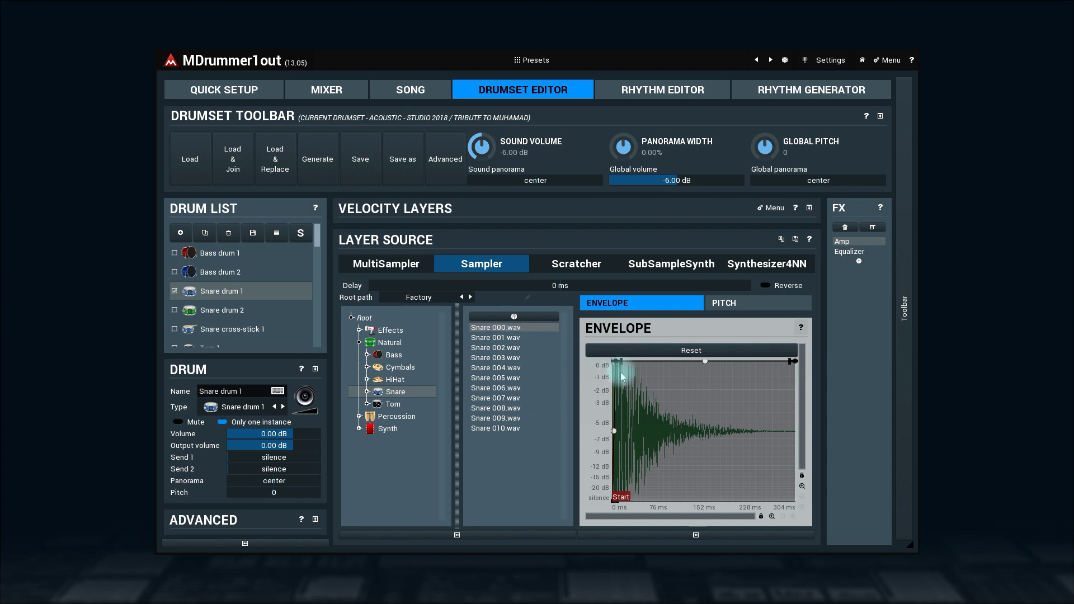
Lengthen the sample envelope attack to about 104 ms and bend the pitch envelope's start point.
mouse_move(618, 361)
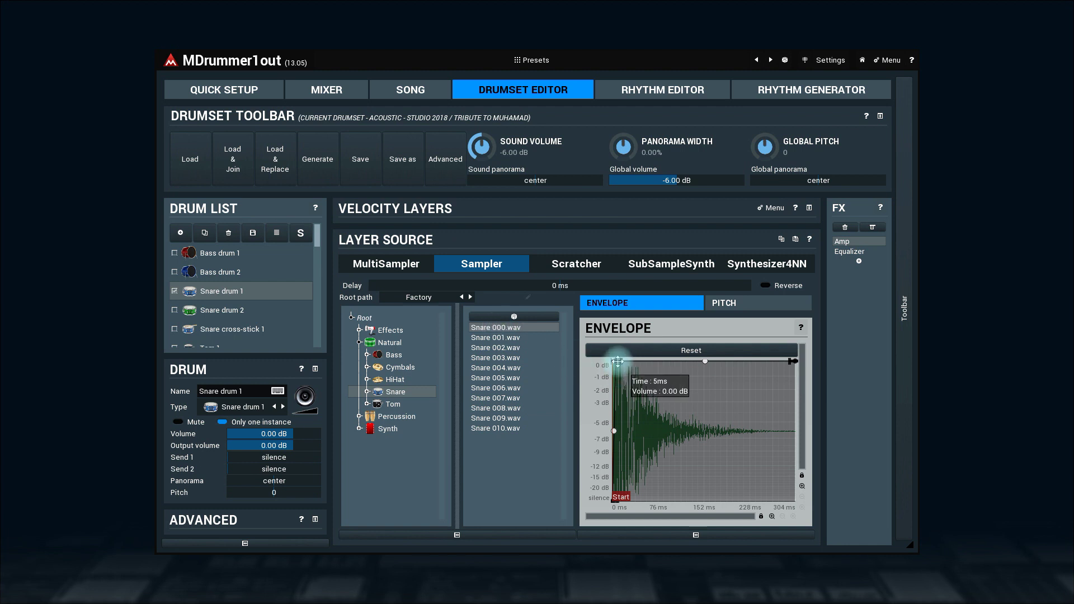
mouse_move(617, 361)
left_mouse_down()
mouse_move(716, 360)
mouse_move(617, 357)
left_mouse_up()
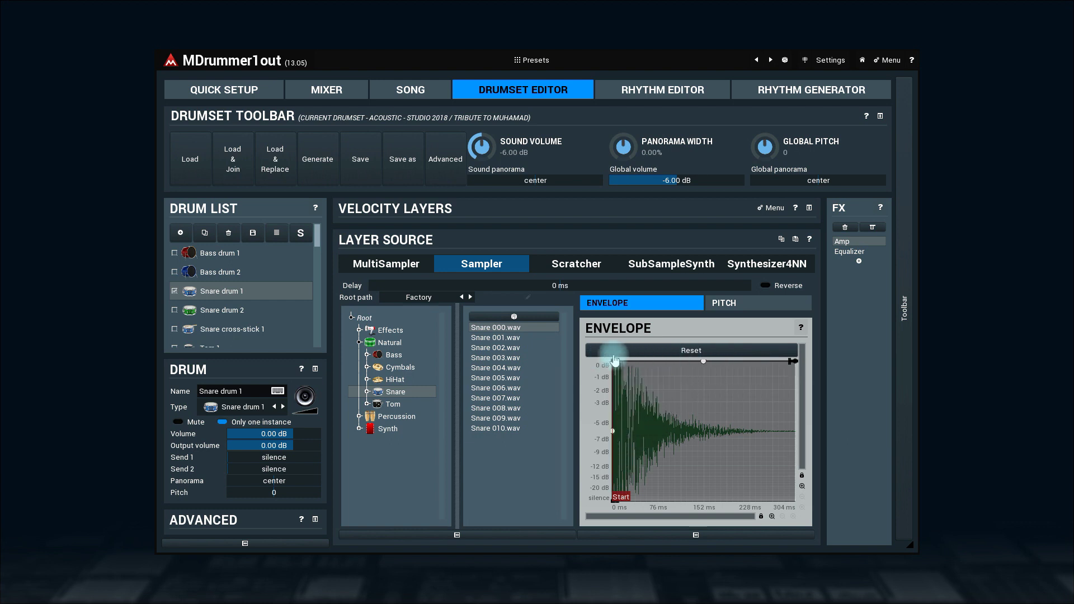
left_click(724, 303)
mouse_move(614, 430)
left_mouse_down()
mouse_move(612, 366)
mouse_move(618, 495)
mouse_move(605, 431)
left_mouse_up()
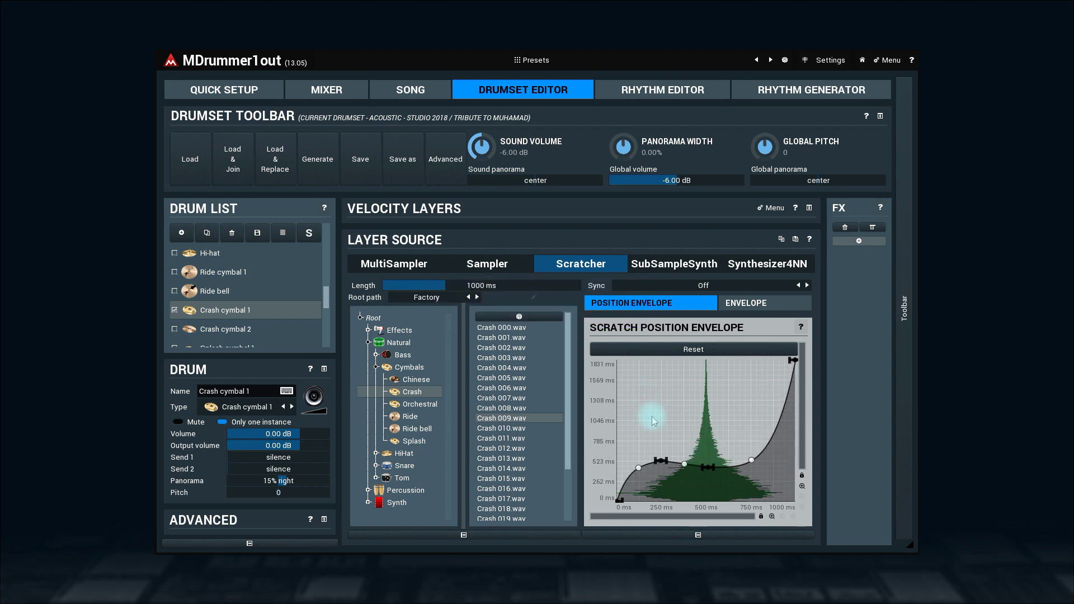
Drag three points on Crash cymbal 1's scratch position curve into a back-and-forth shape.
left_click_drag(708, 467, 648, 411)
mouse_move(722, 431)
left_mouse_down()
mouse_move(707, 361)
mouse_move(715, 414)
left_mouse_up()
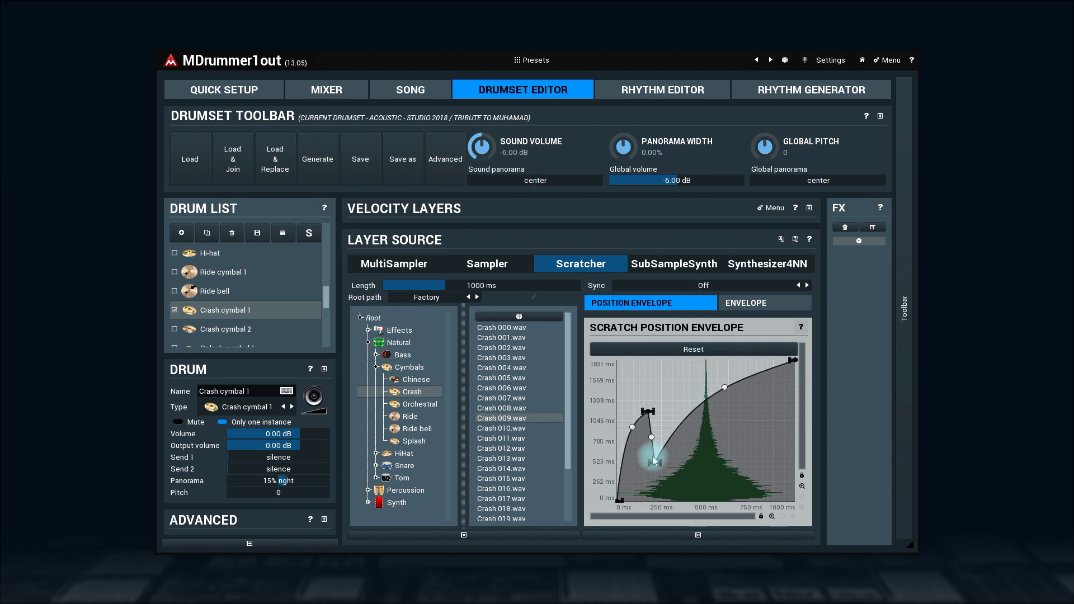
left_click_drag(655, 463, 762, 417)
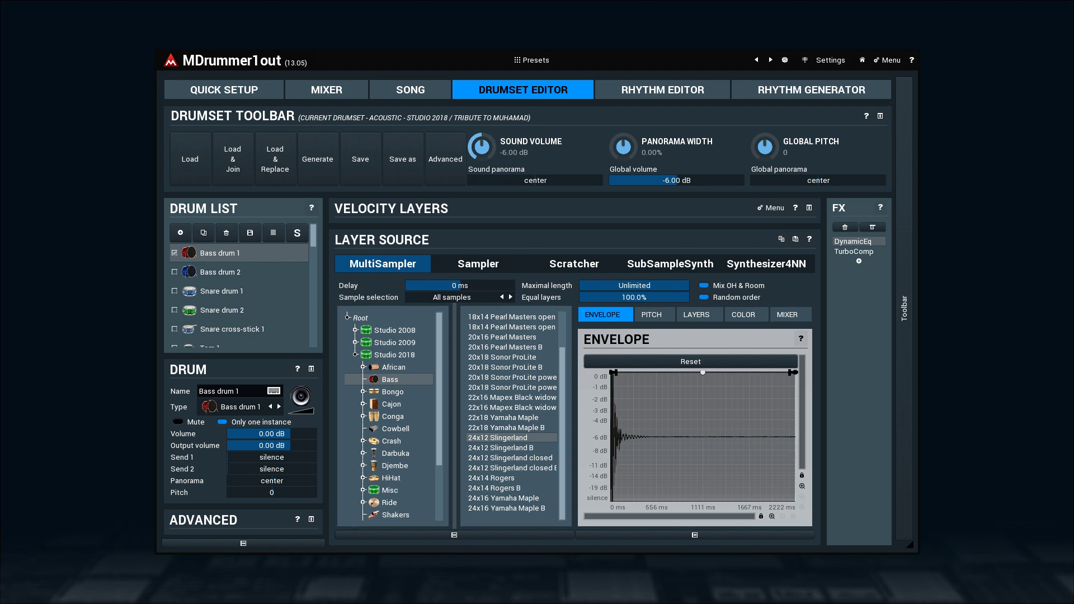
Centre Bass drum 1's COLOR balance point, then view its mixer strips (Natural, Click, Sub, Room).
left_click(705, 316)
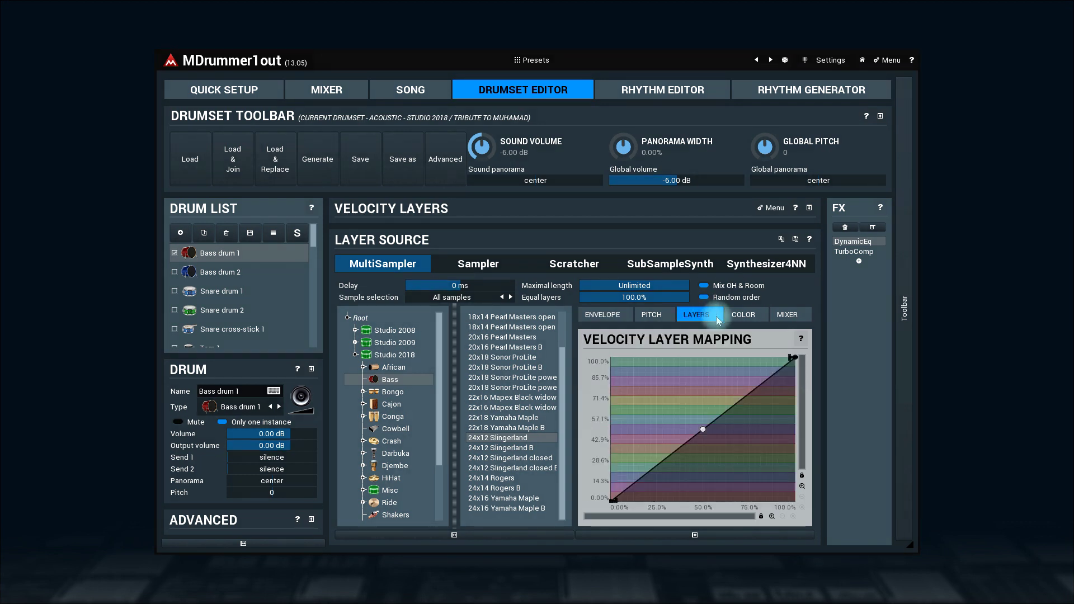
left_click(744, 316)
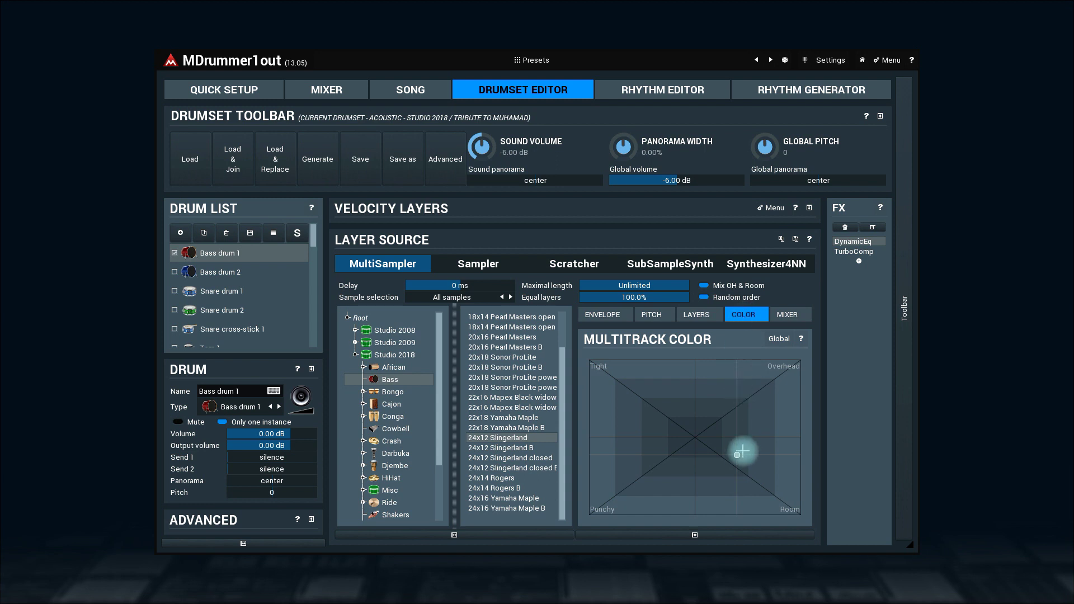
left_click_drag(736, 454, 658, 423)
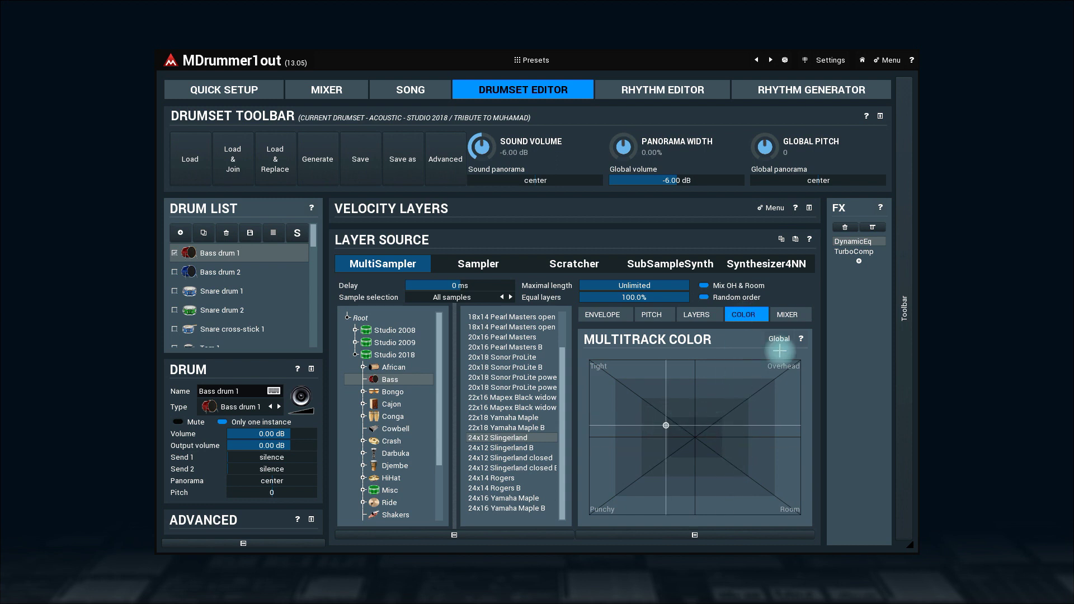
left_click(793, 317)
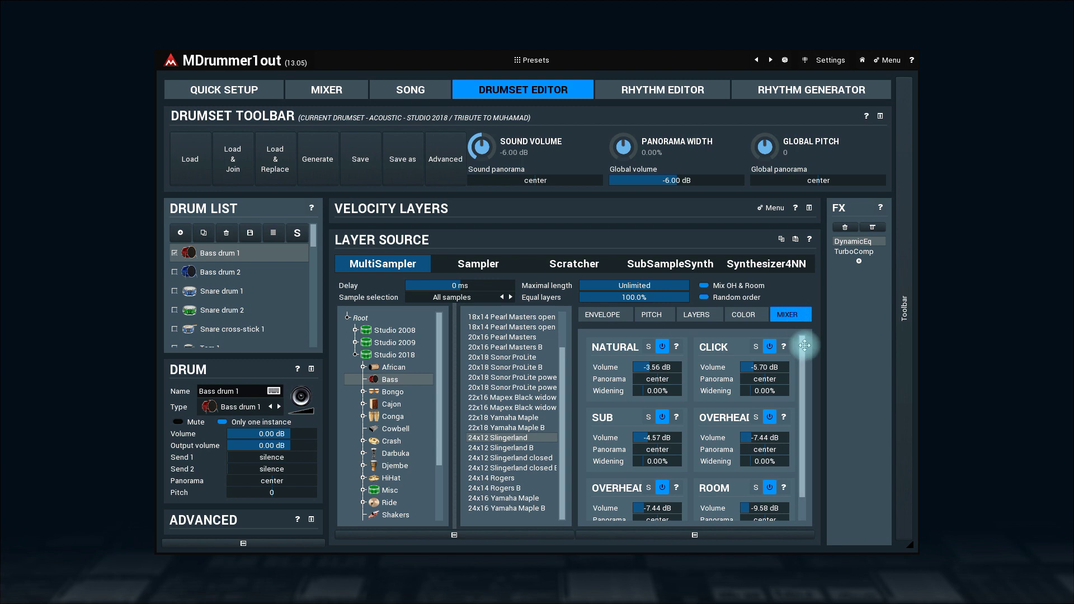
scroll(803, 347, "down", 1)
scroll(802, 387, "up", 1)
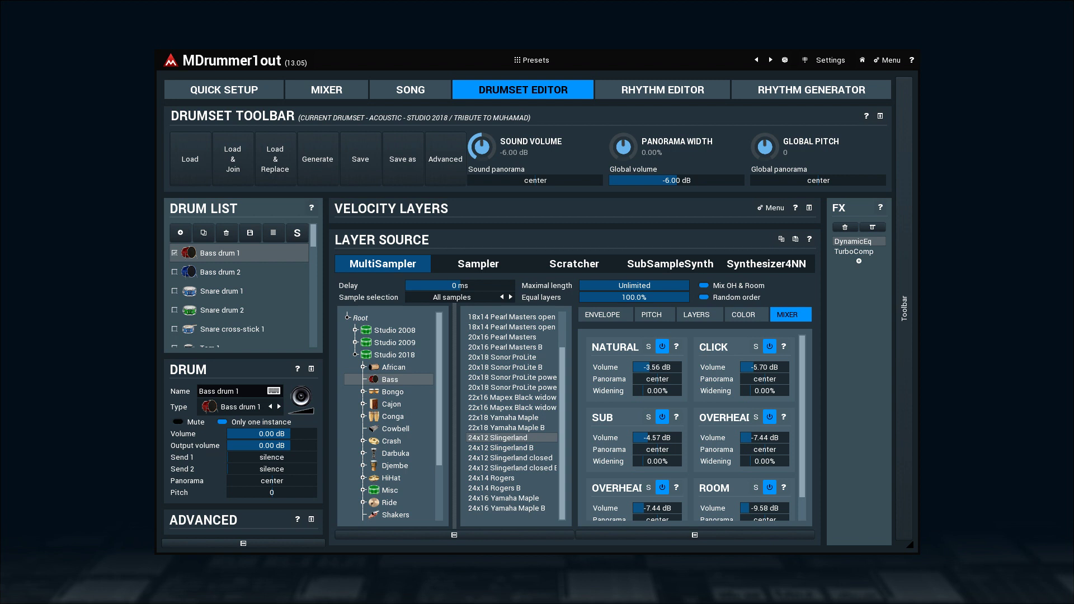
Switch to SubSampleSynth and randomize repeatedly, through EDM Kick 1 and HiHat Noisy, to Ride Short.
left_click(670, 264)
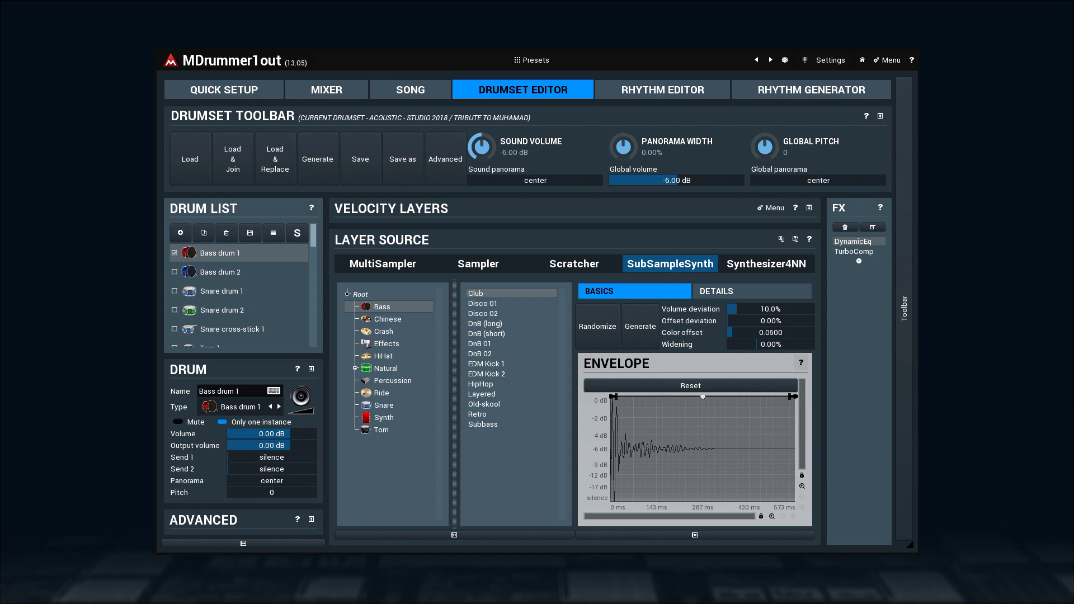
left_click(598, 327)
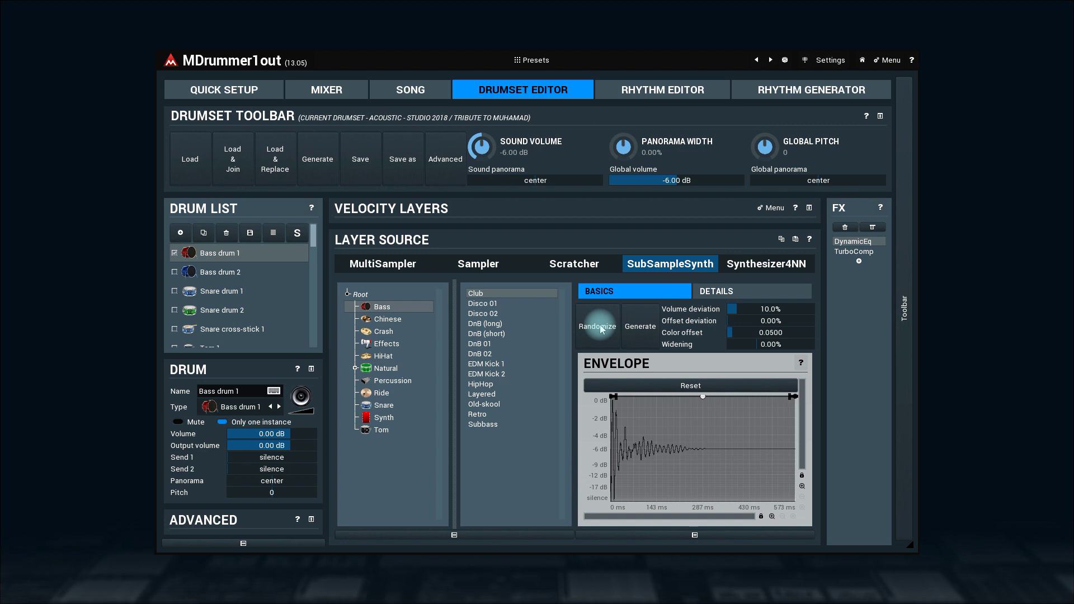
left_click(601, 330)
left_click(601, 330)
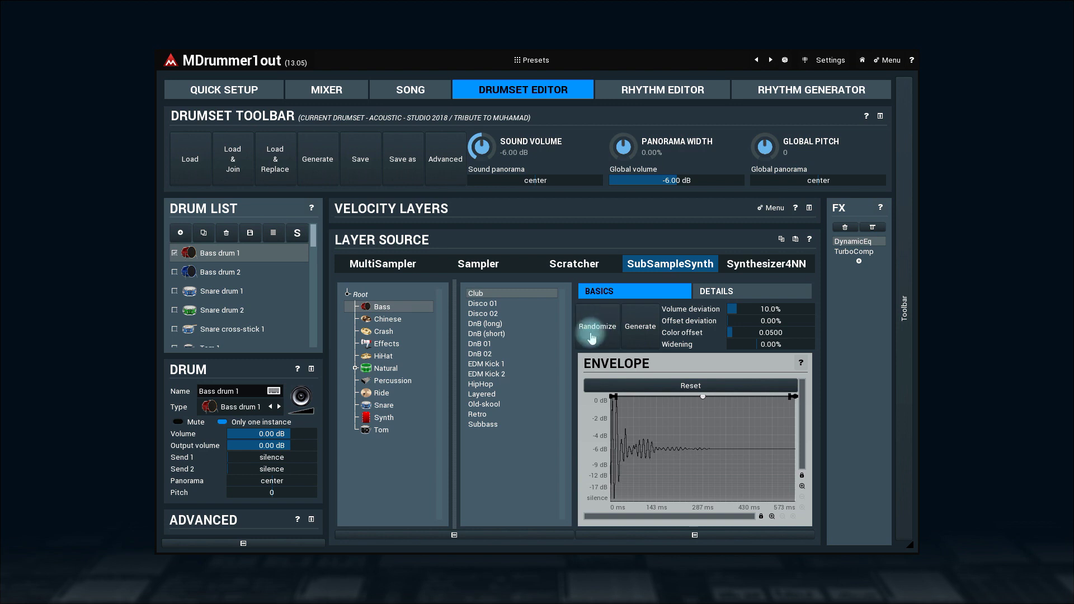
left_click(600, 335)
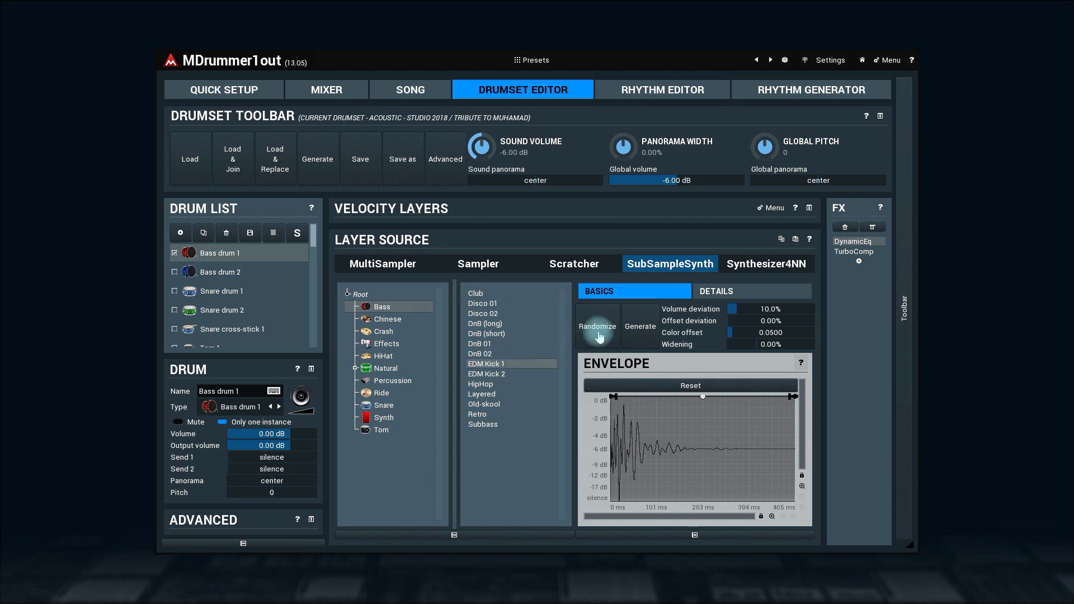
left_click(600, 336)
left_click(599, 335)
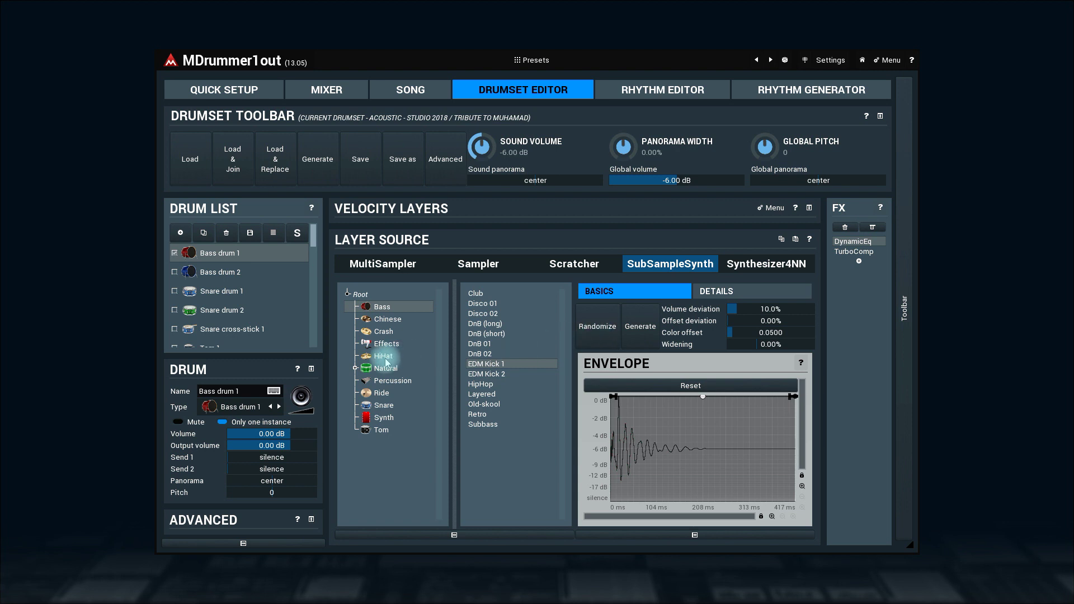
left_click(606, 334)
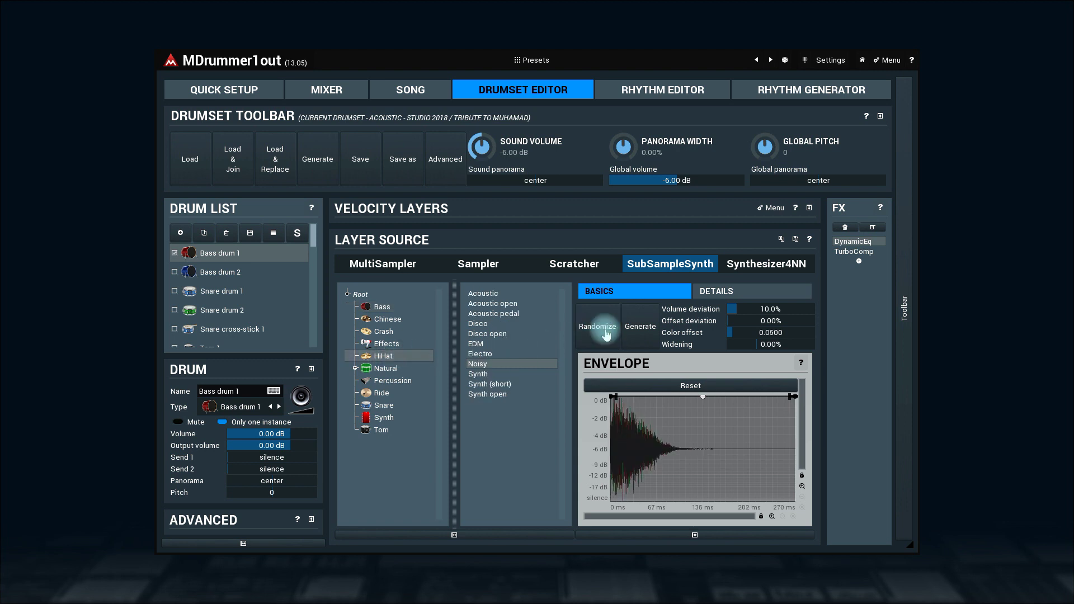
left_click(598, 334)
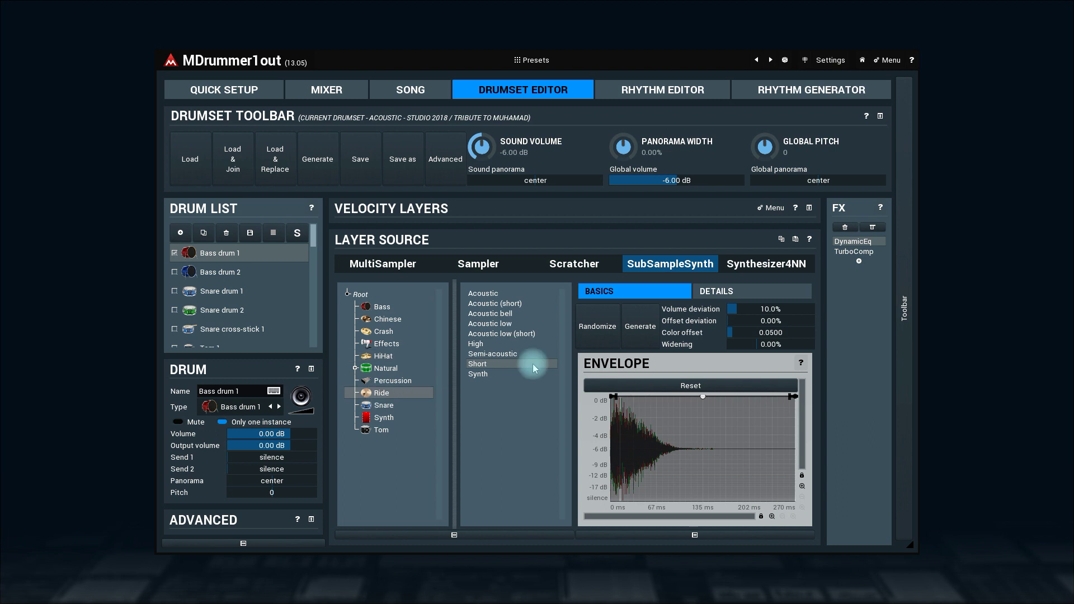
left_click(597, 334)
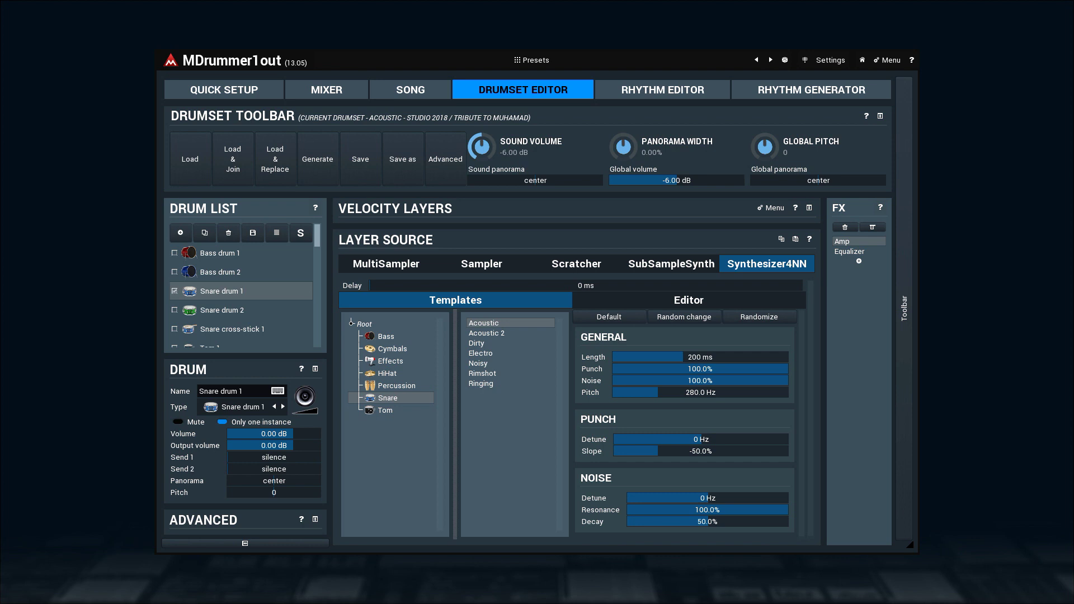
Give Snare drum 1 the Dirty template, randomized twice to Length 184 ms, Body pitch 265.8 Hz.
left_click(766, 269)
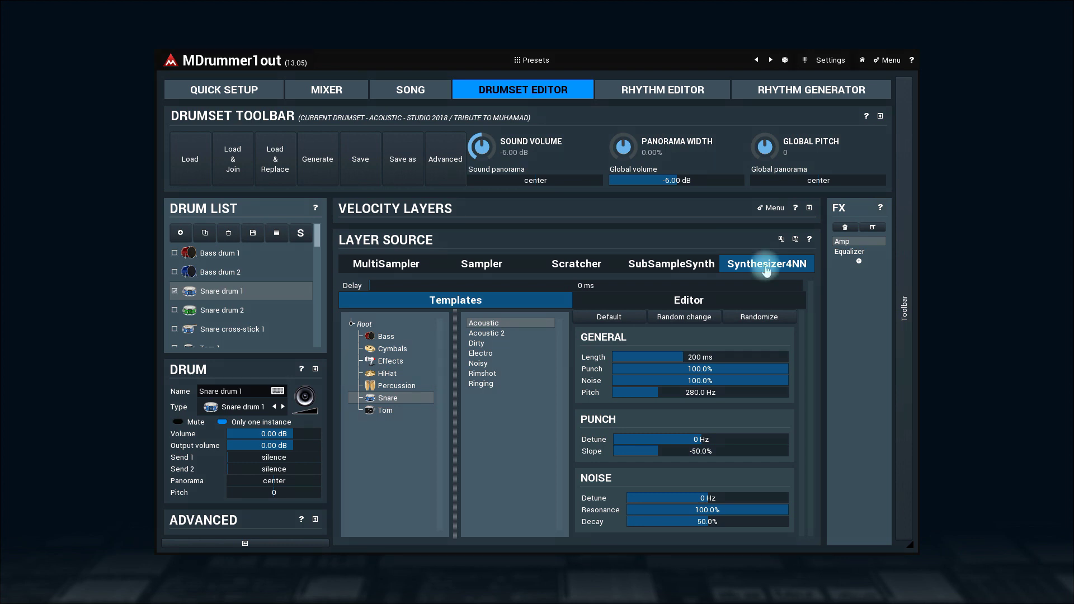
left_click(497, 334)
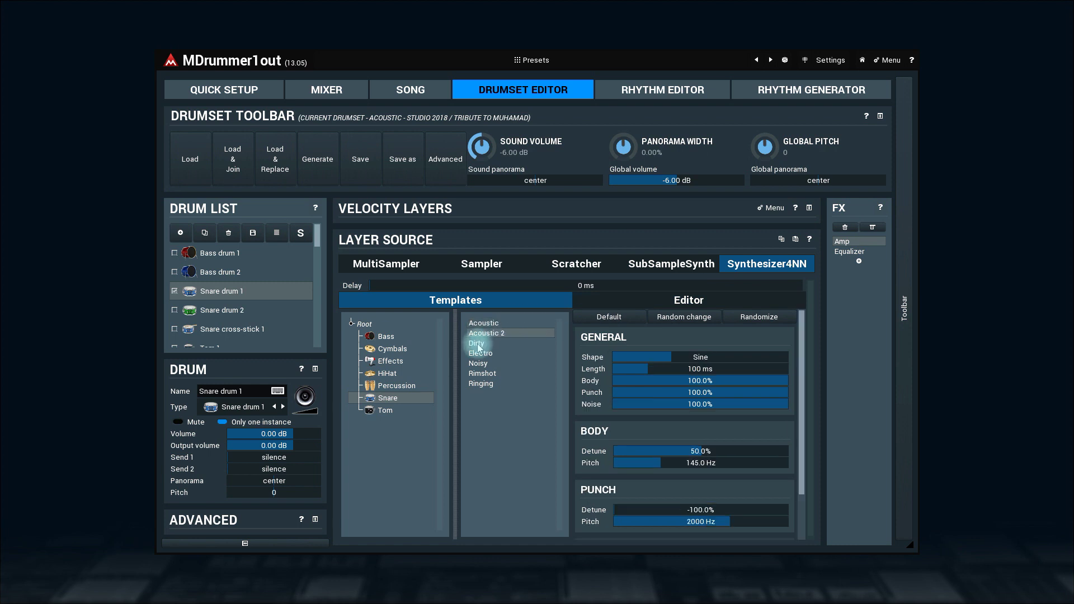
left_click(480, 343)
left_click(746, 325)
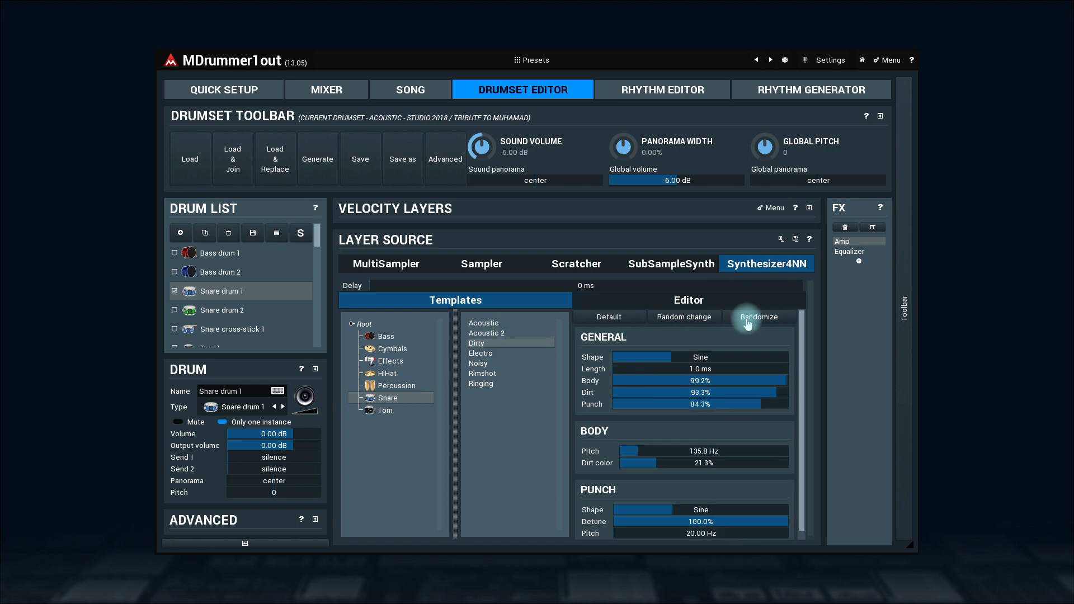
left_click(747, 324)
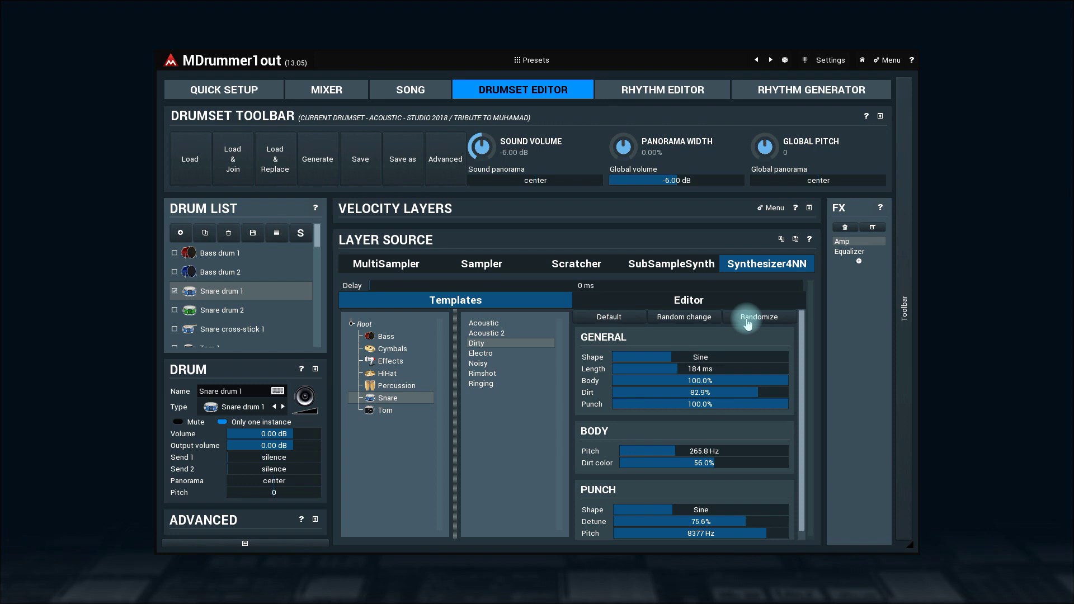